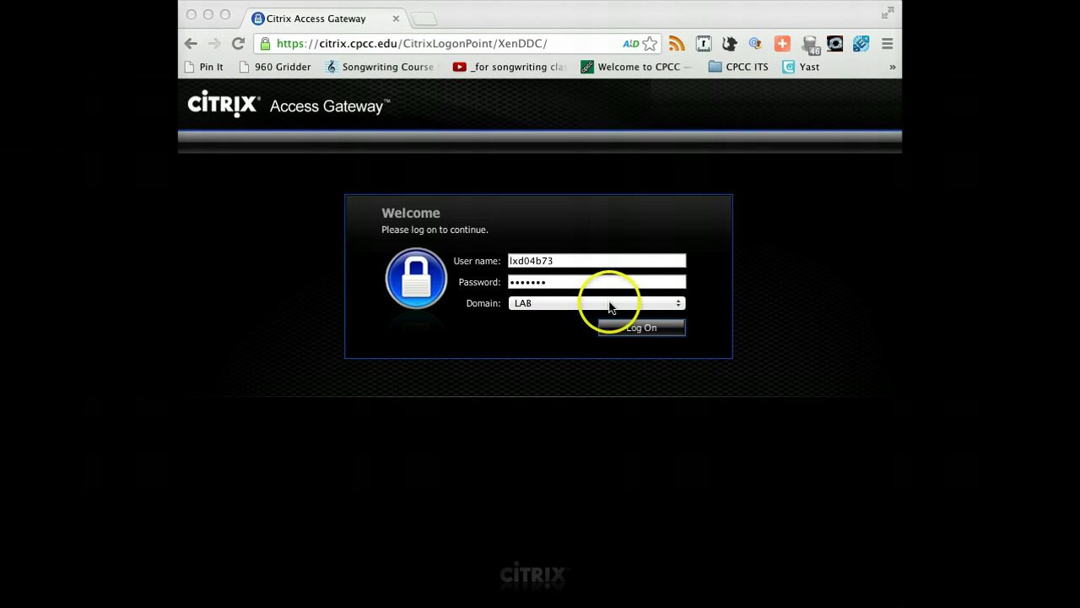
Log on to Citrix Access Gateway with the LAB domain after briefly selecting CPCC.
left_click(560, 305)
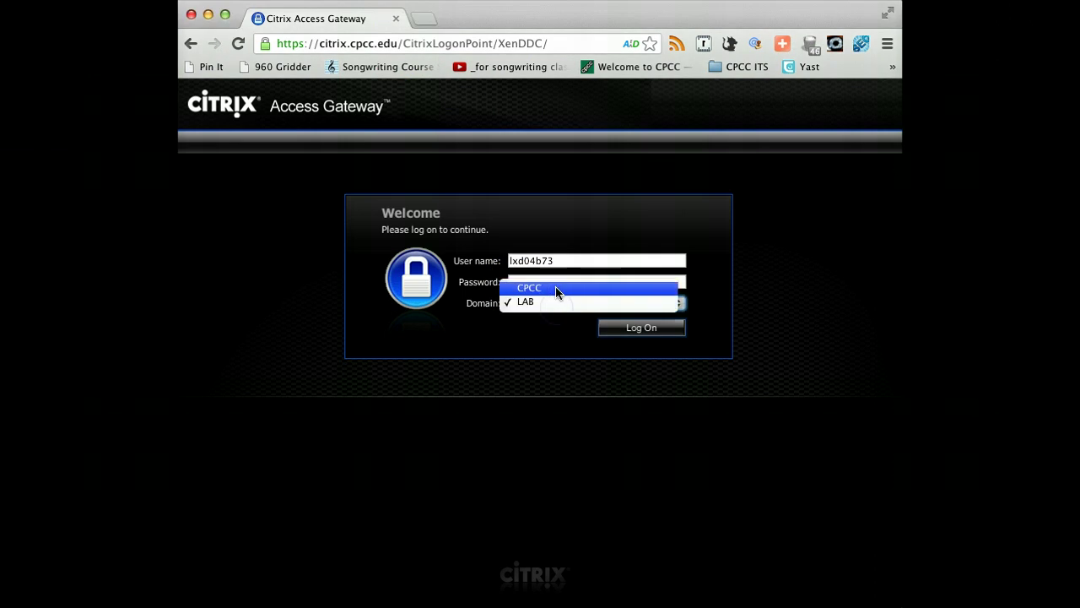
left_click(556, 288)
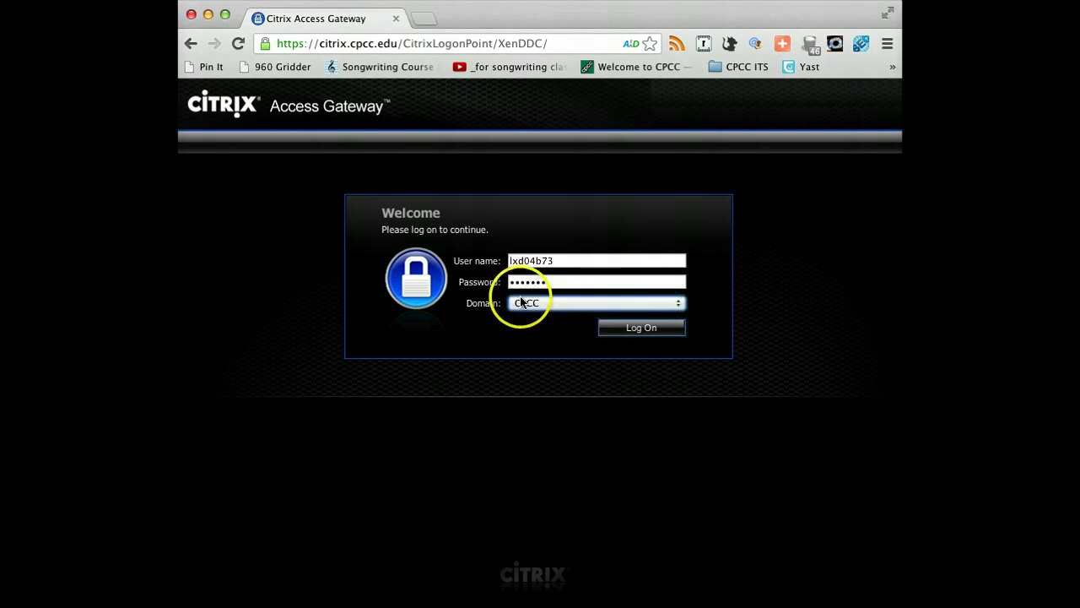
left_click(523, 302)
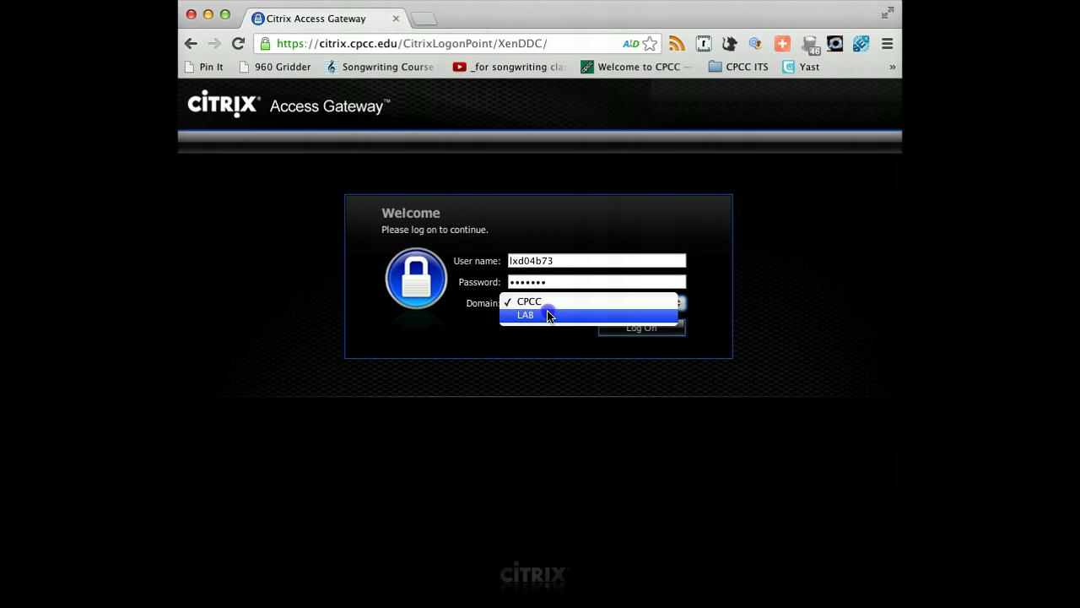
left_click(548, 316)
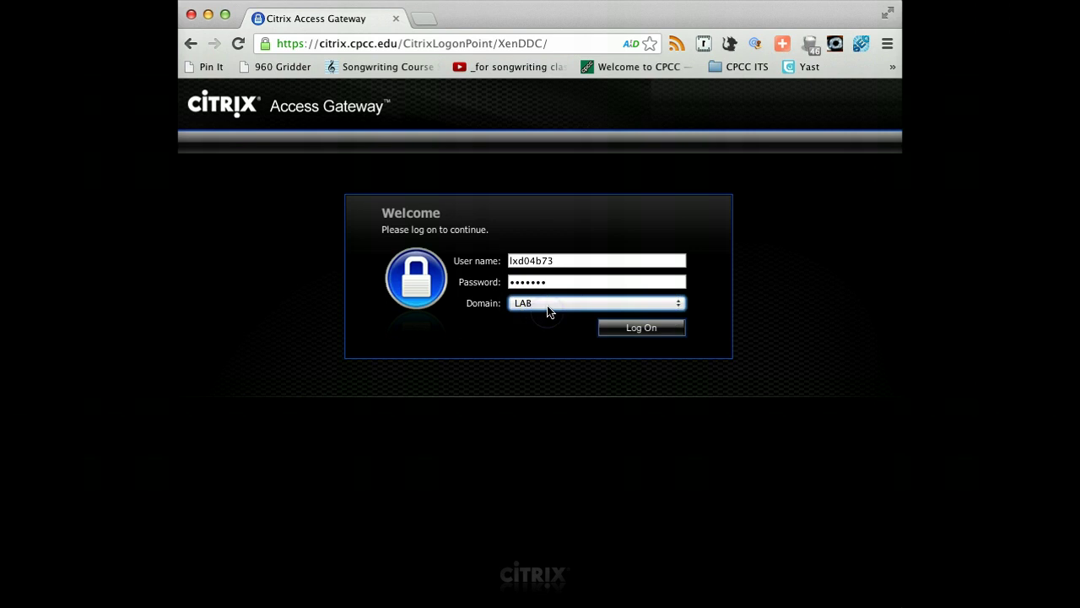
left_click(653, 332)
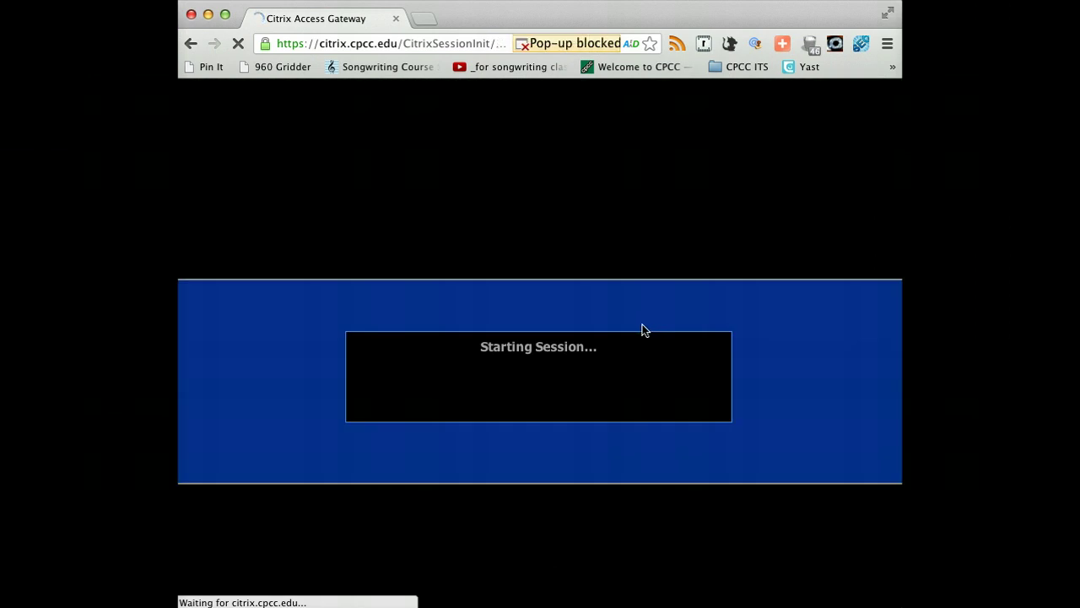
Try installing the Citrix client twice, then skip the install and continue to log on.
left_click(627, 319)
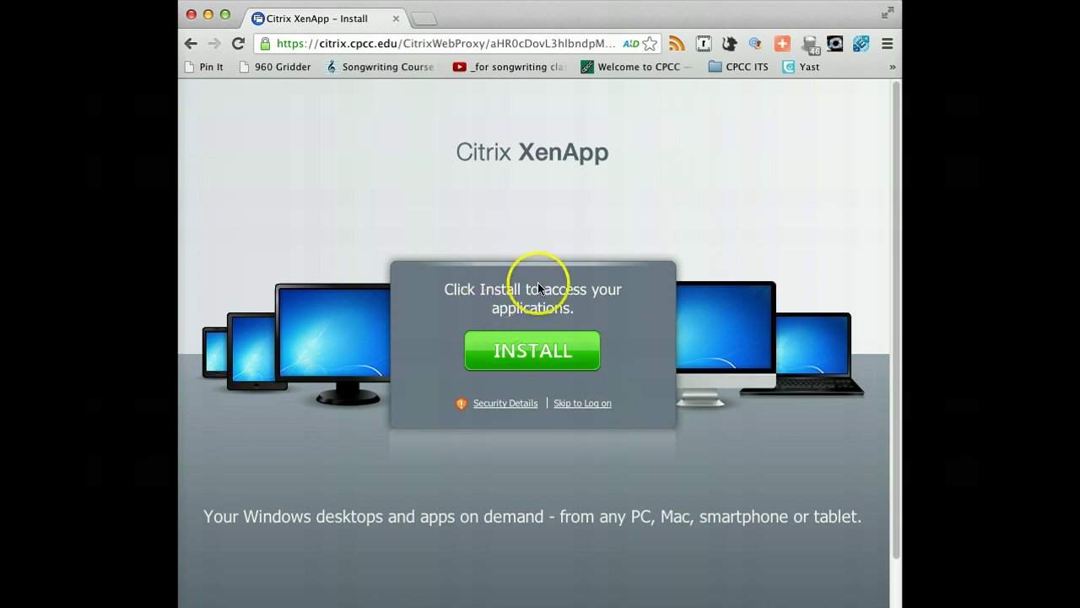
left_click(532, 351)
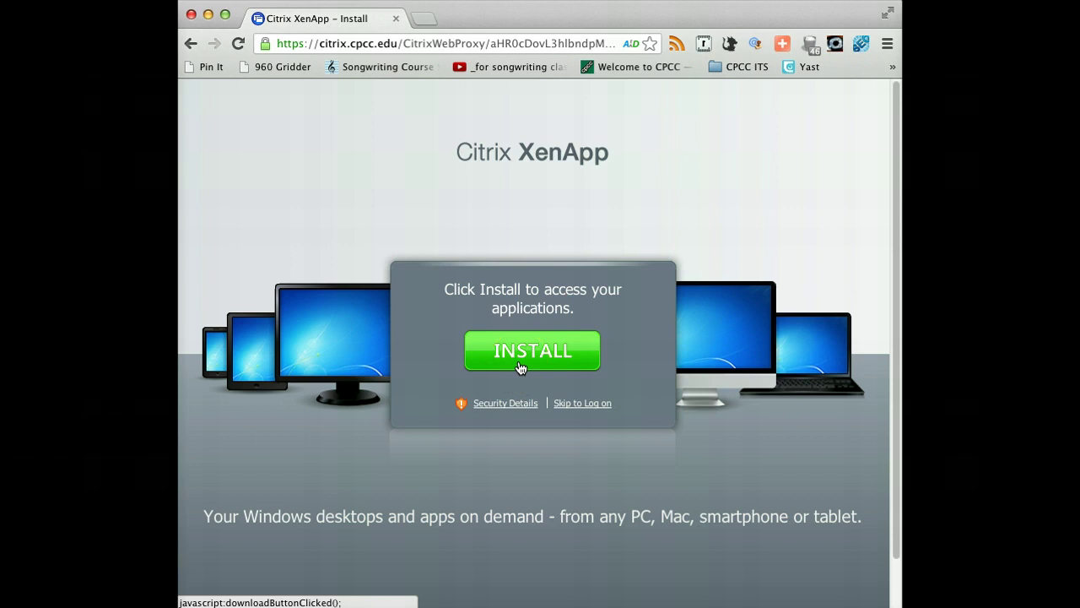
left_click(525, 359)
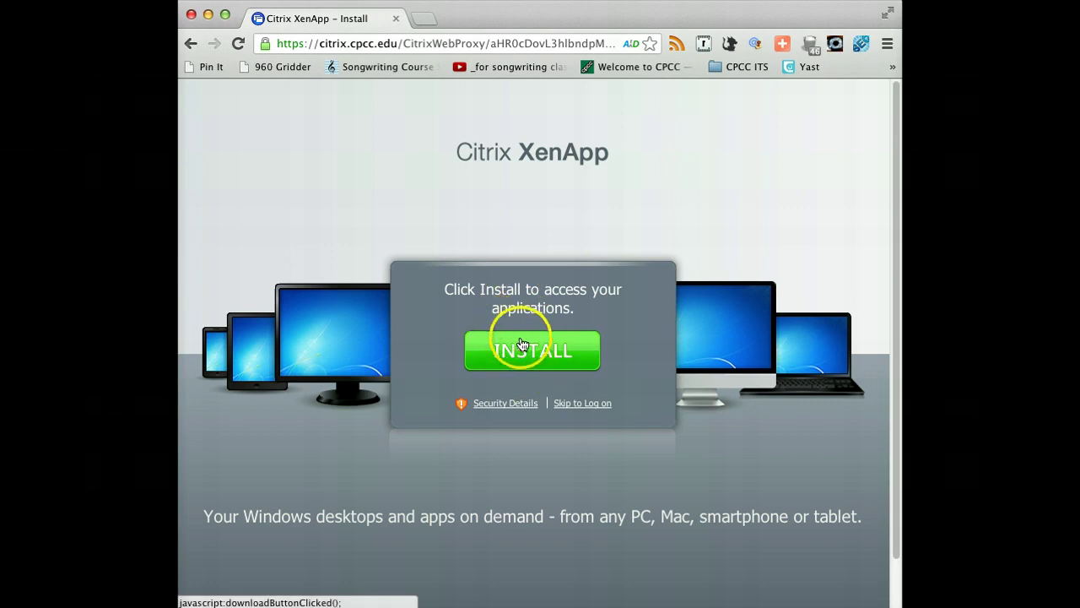
left_click(575, 405)
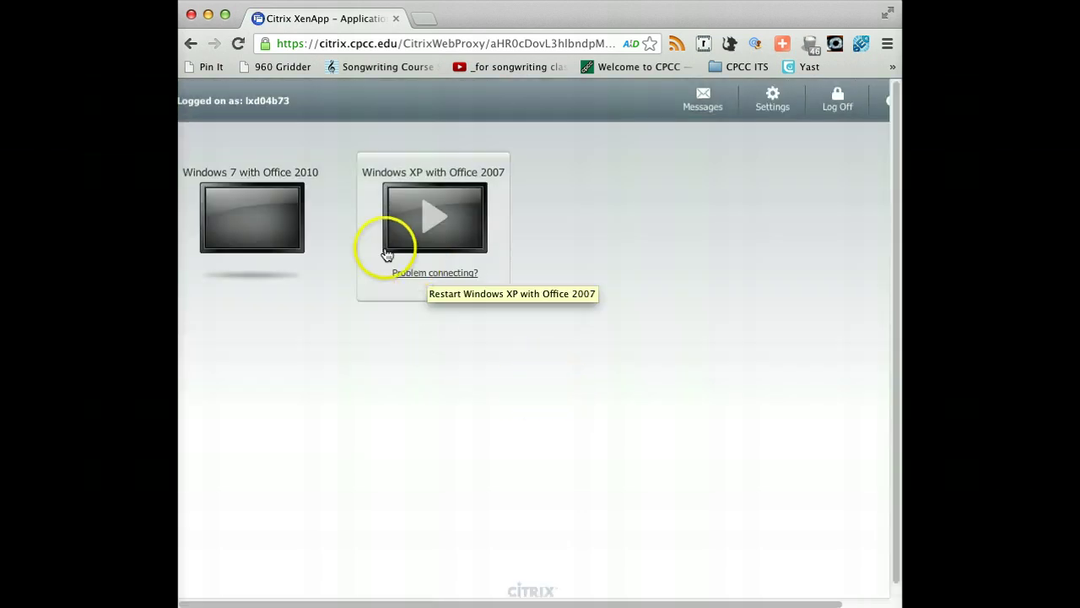
Launch the Windows 7 with Office 2010 desktop from the XenApp applications list.
mouse_move(289, 251)
mouse_move(393, 233)
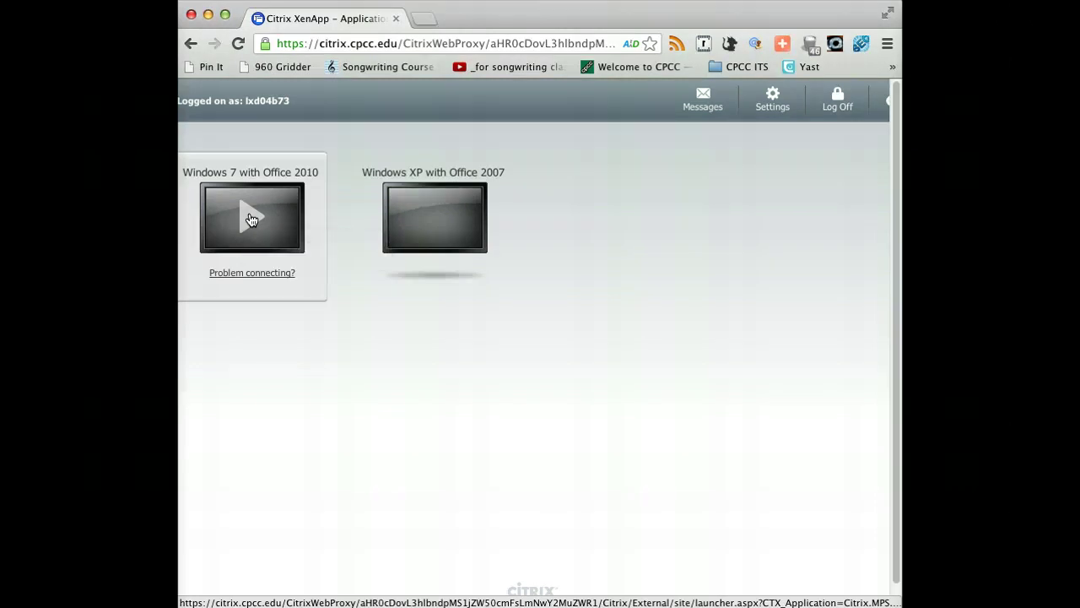
left_click(250, 220)
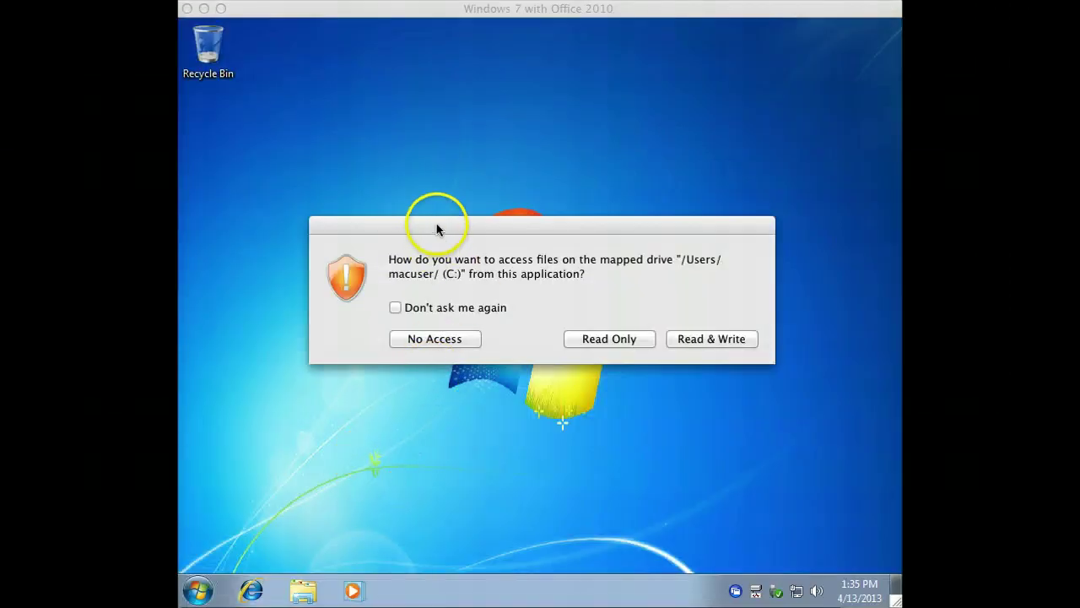
Move the mapped-drive access prompt aside and grant Read & Write access.
left_click_drag(436, 228, 427, 193)
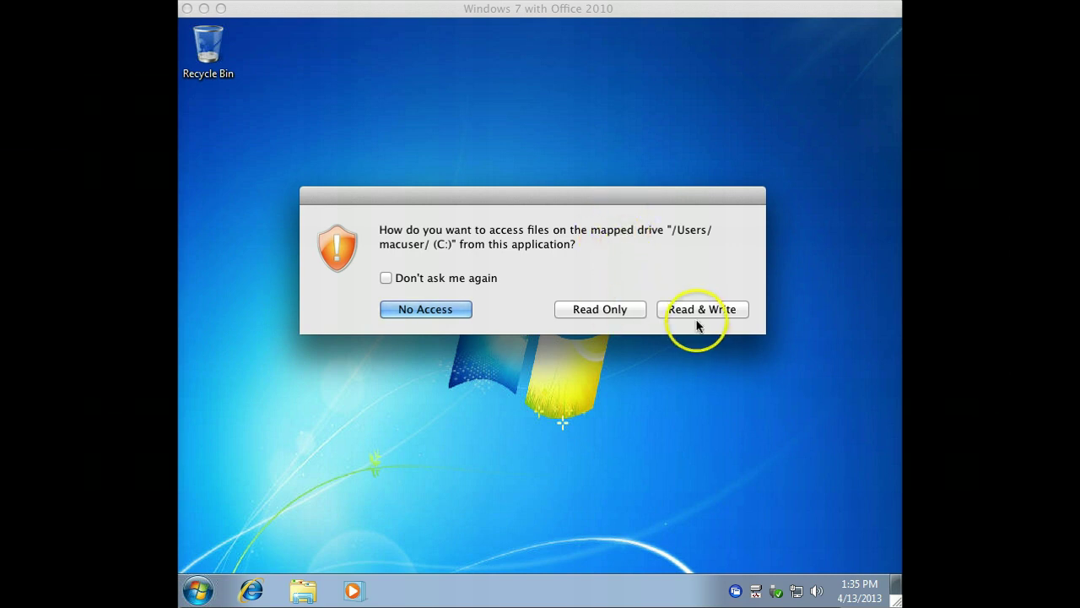
left_click(620, 309)
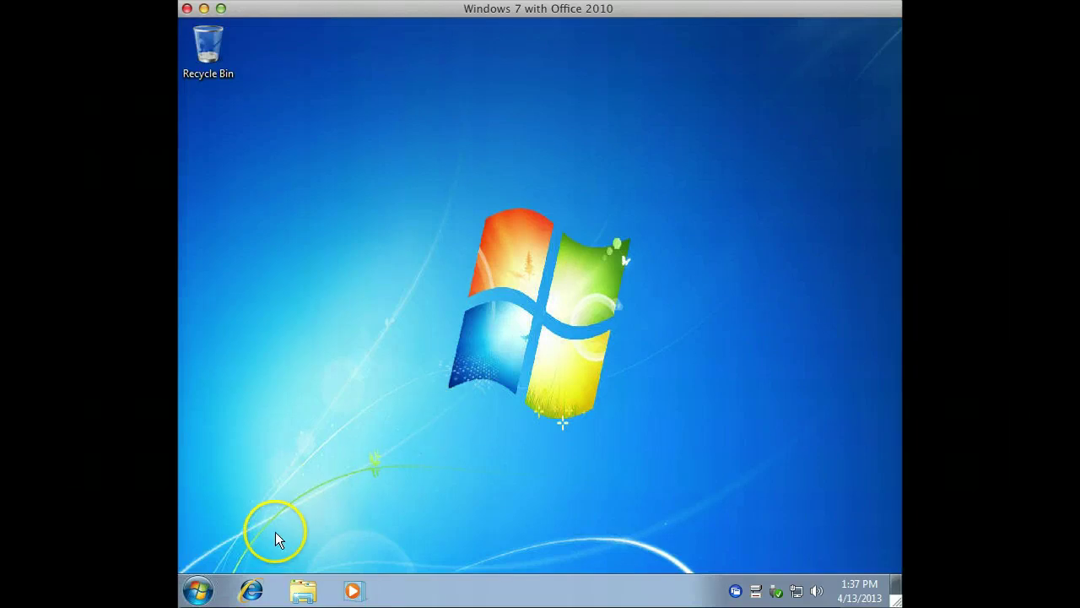
Start Internet Explorer on the CPCC home page and maximize its window.
left_click(254, 593)
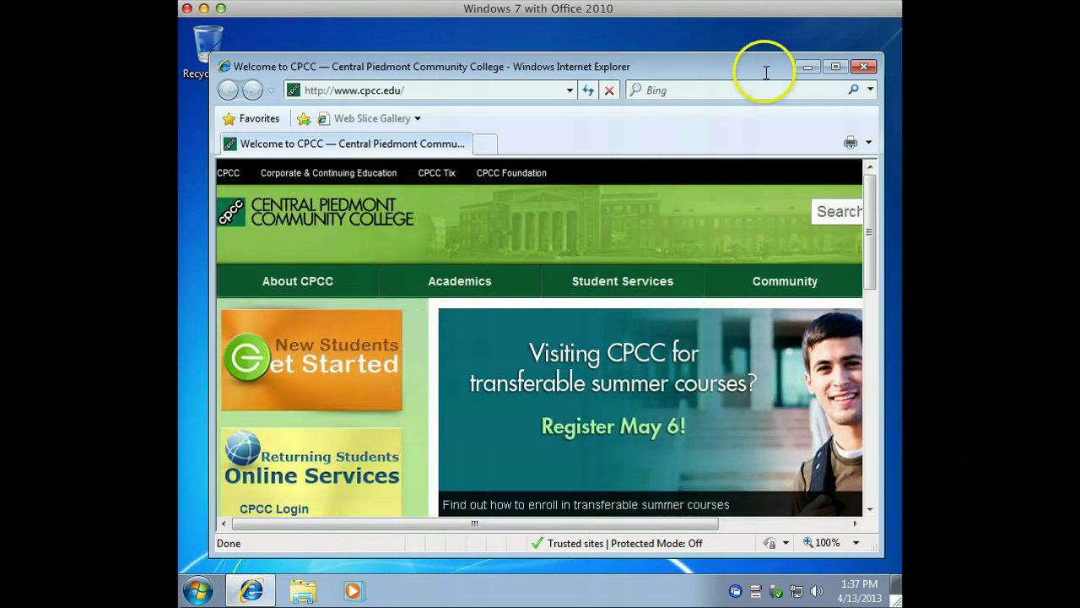
left_click(835, 66)
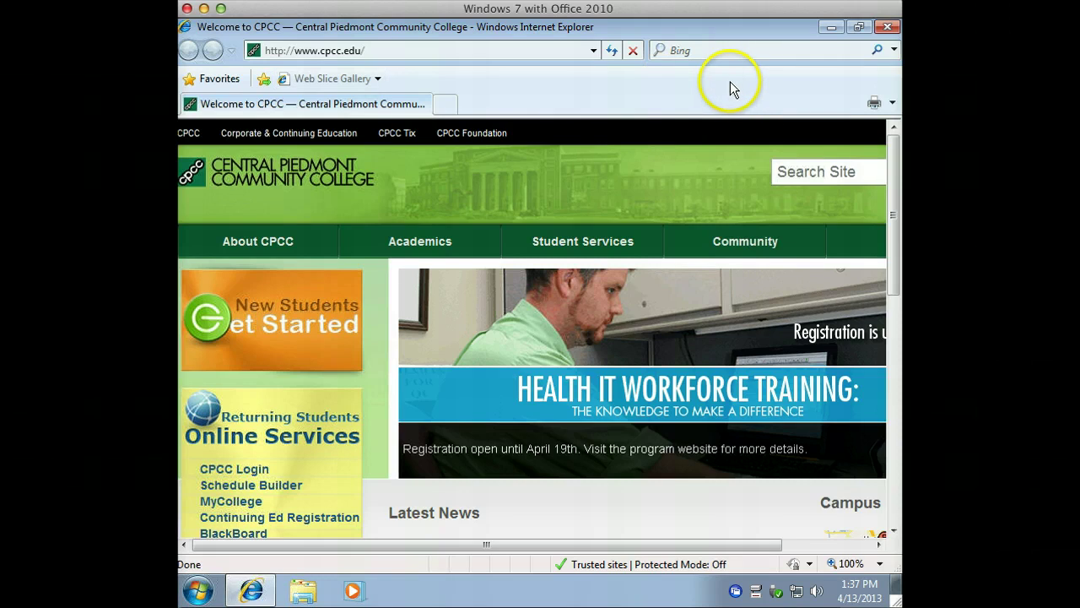
Turn on Internet Explorer's Menu Bar from the toolbar context menu.
left_click(892, 103)
left_click(891, 103)
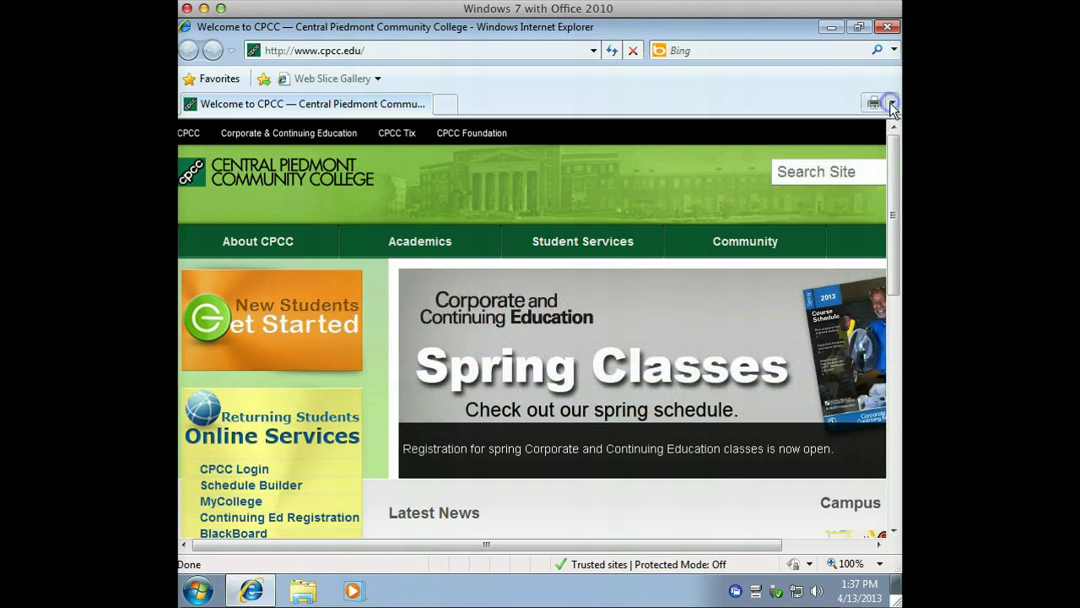
right_click(771, 79)
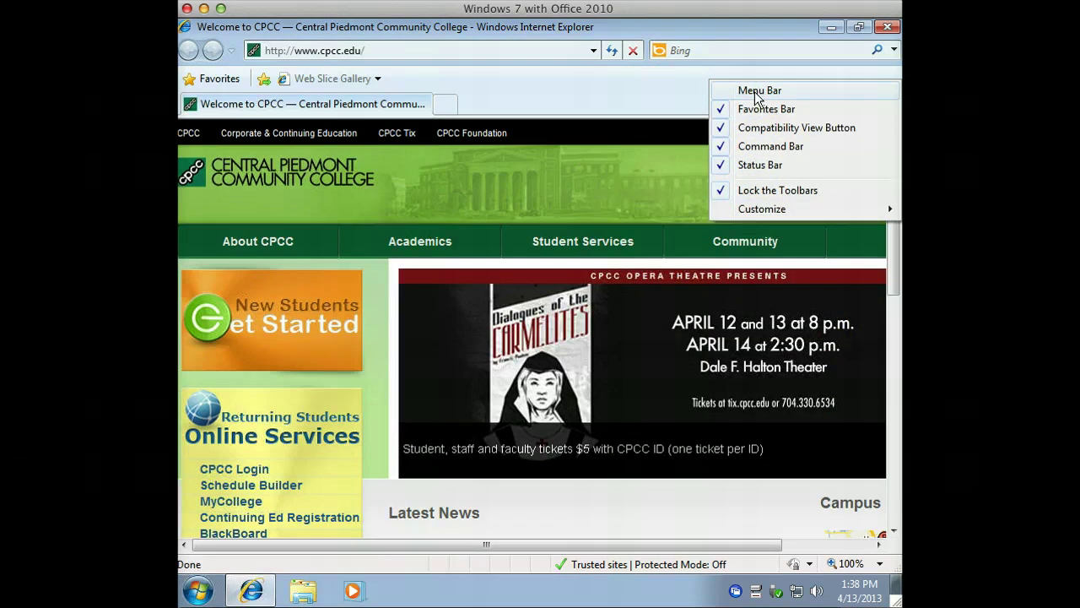
left_click(756, 92)
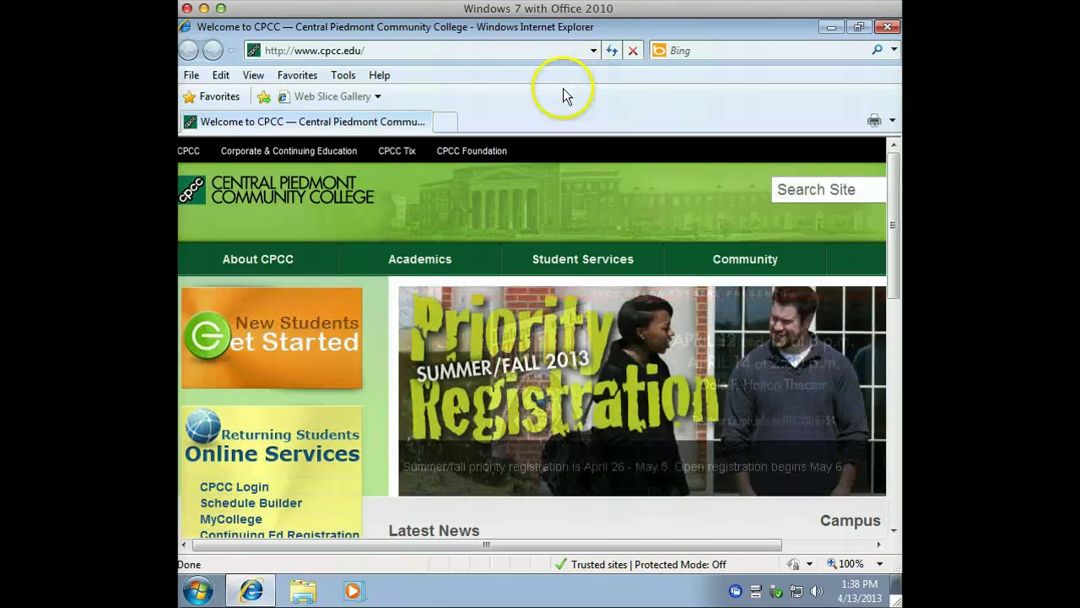
right_click(580, 111)
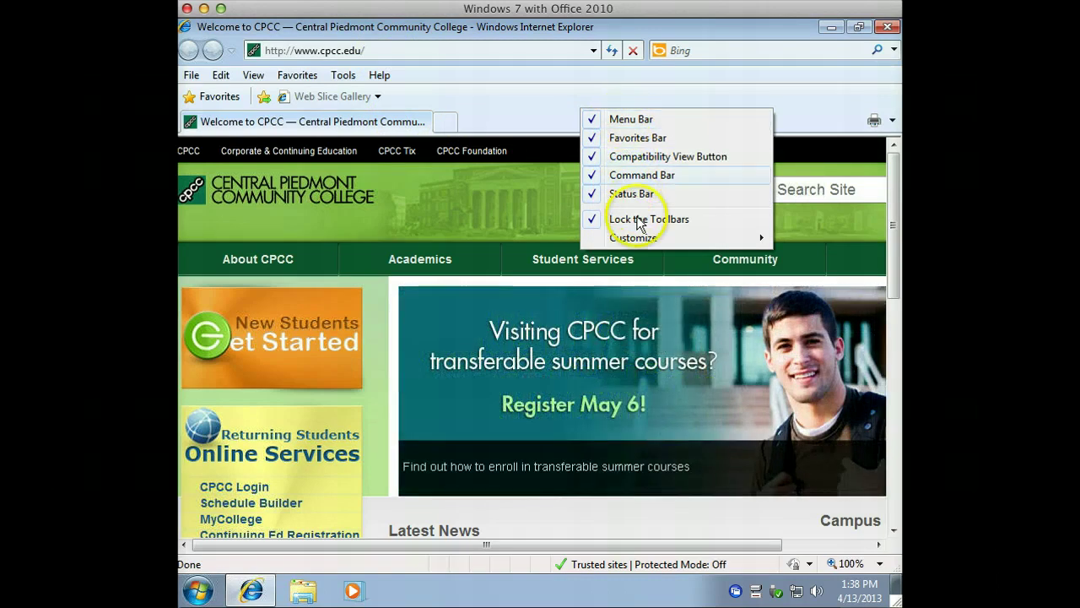
mouse_move(637, 241)
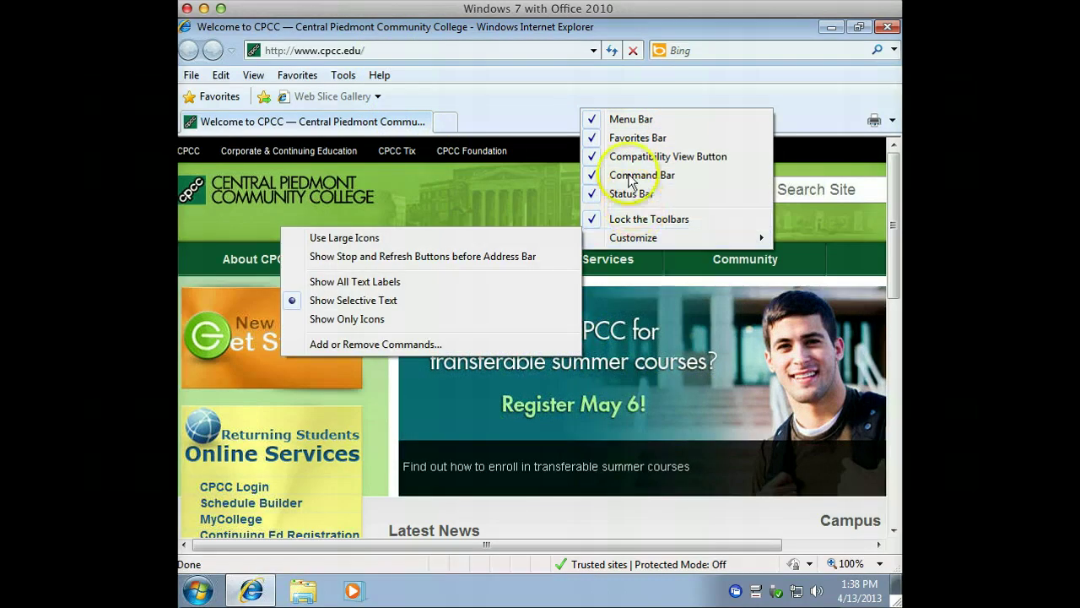
left_click(554, 114)
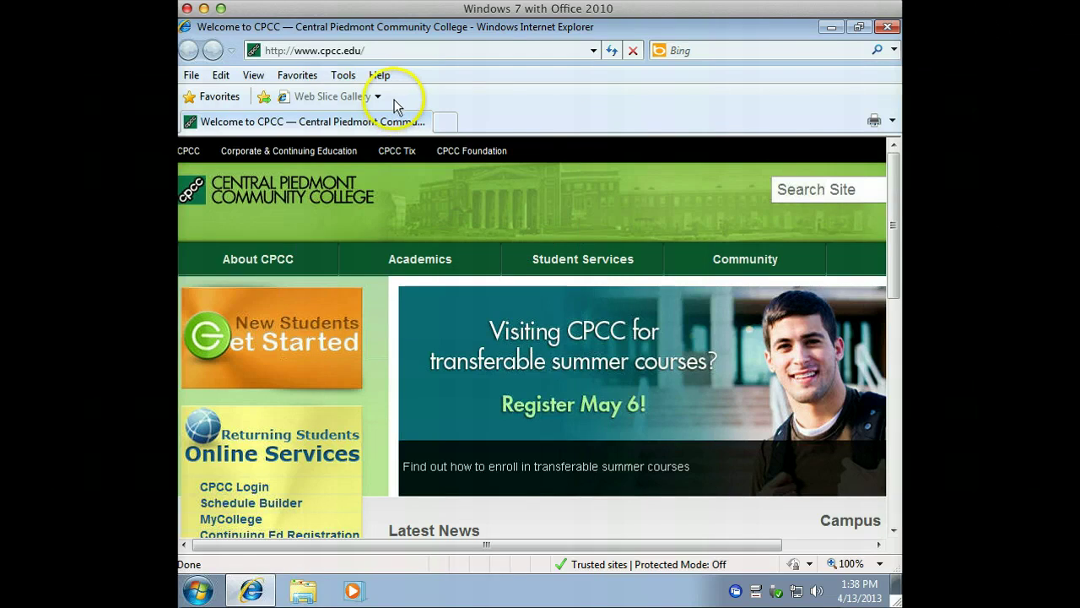
Check the Internet Explorer version (8.0.7601.17514) via Help > About Internet Explorer.
left_click(378, 79)
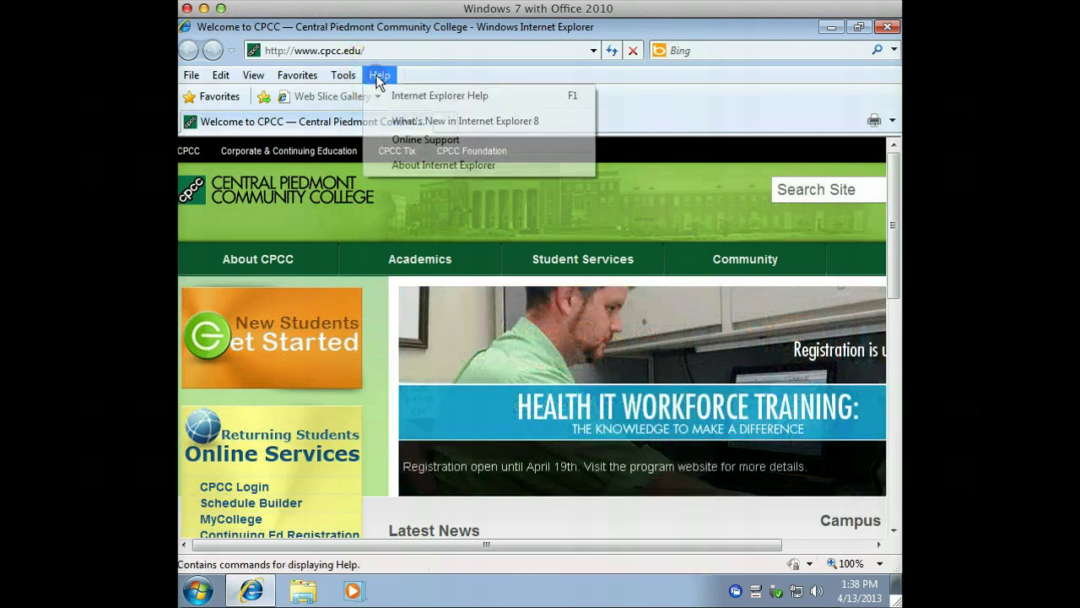
left_click(445, 167)
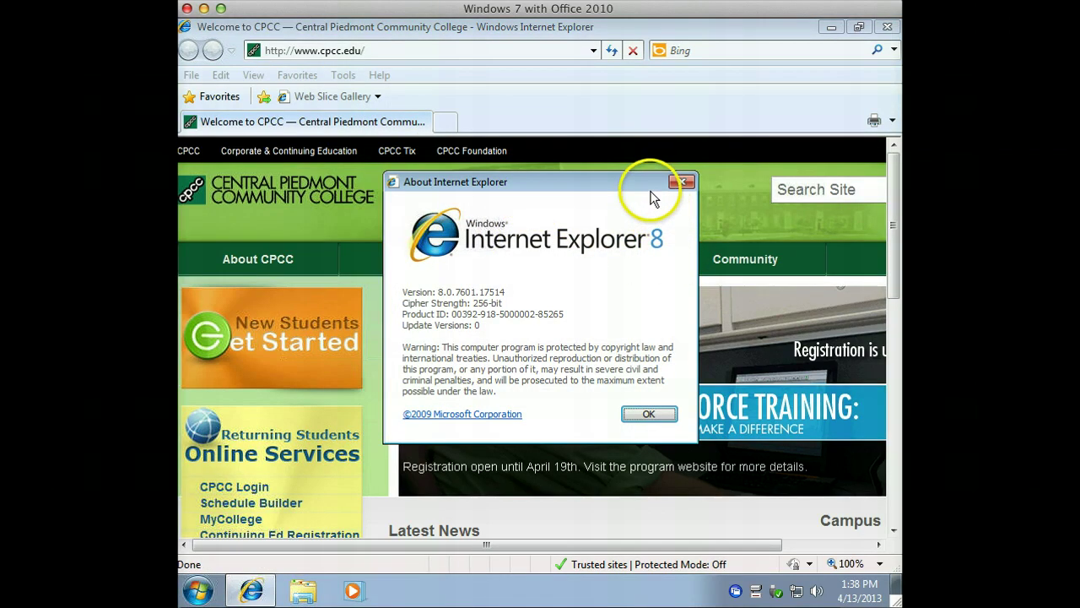
Close the About dialog and load the pasted template_finished.html student page URL.
left_click(678, 183)
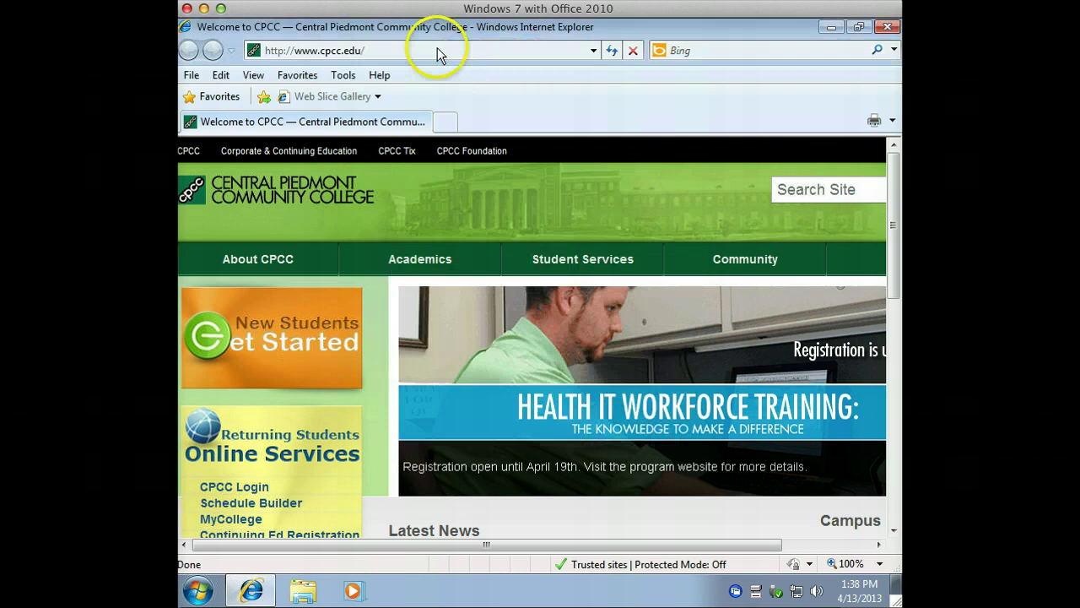
left_click(376, 51)
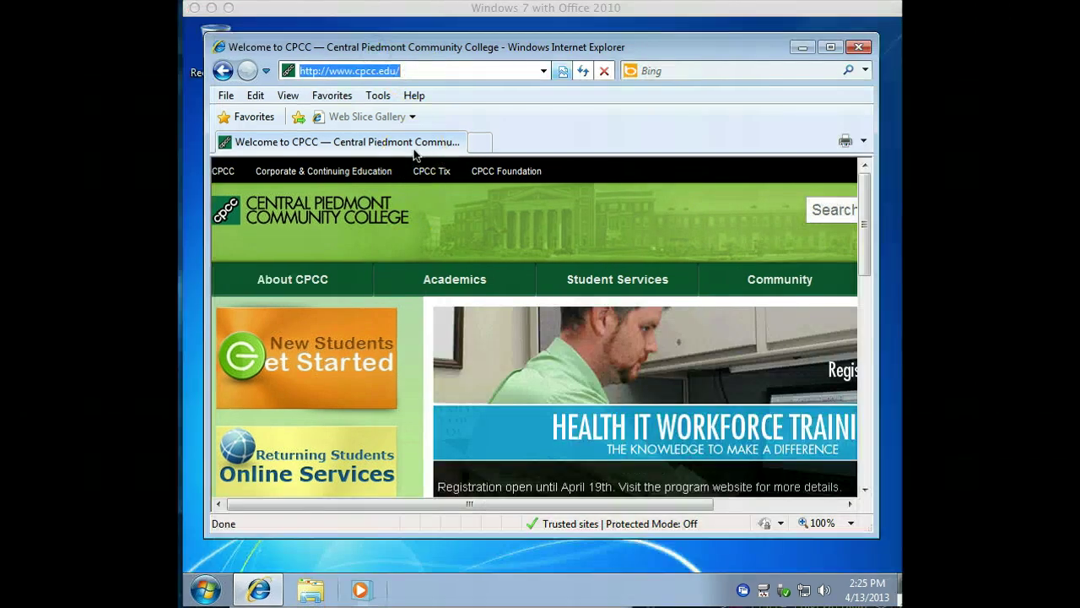
left_click(414, 70)
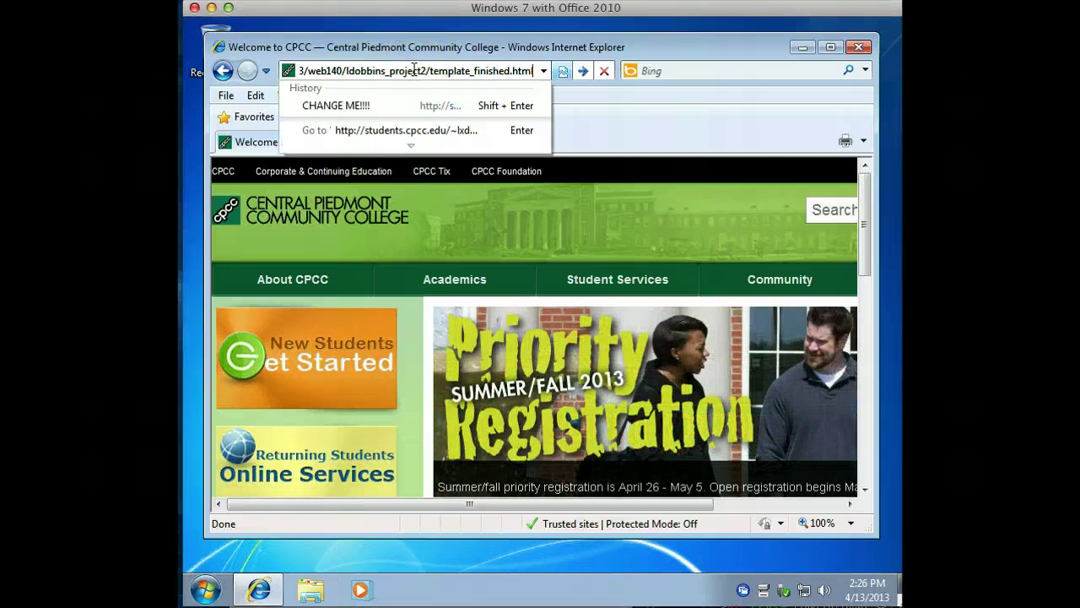
key("Return")
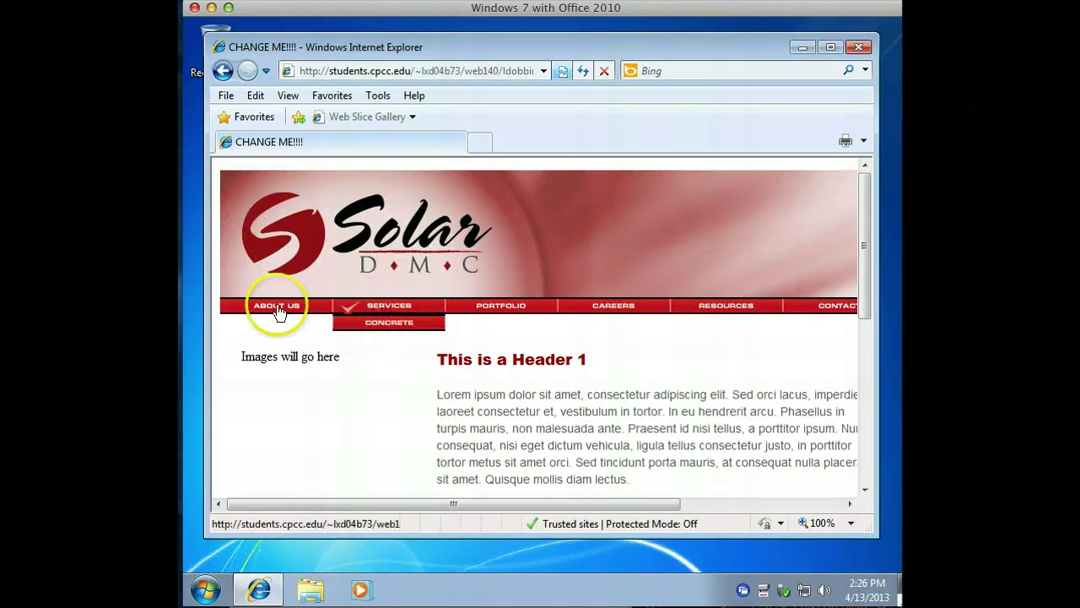
Maximize the Internet Explorer 8 window showing the Solar DMC page.
mouse_move(392, 317)
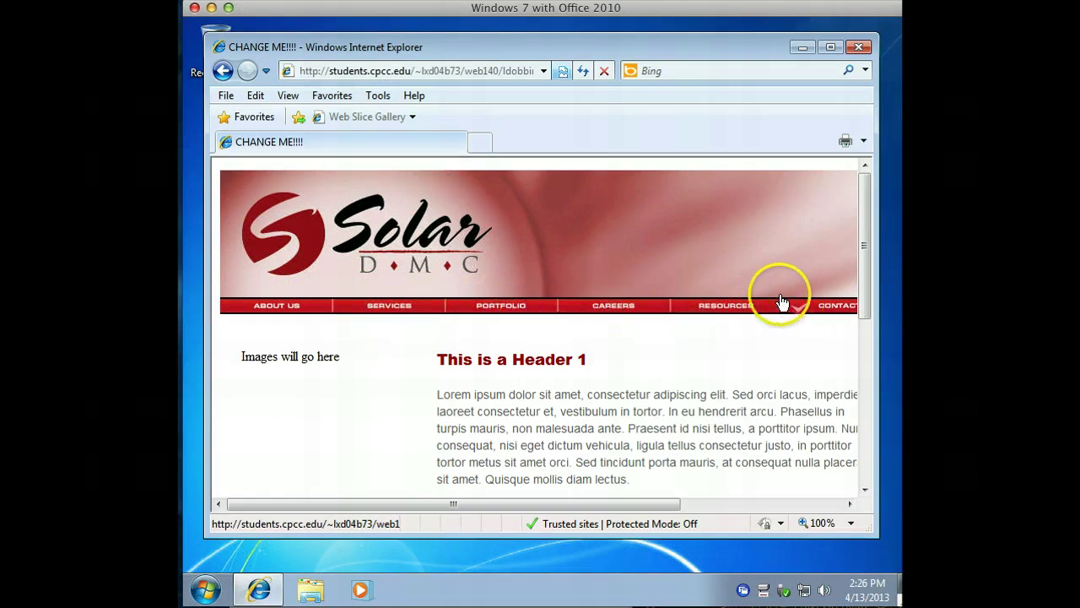
left_click(832, 48)
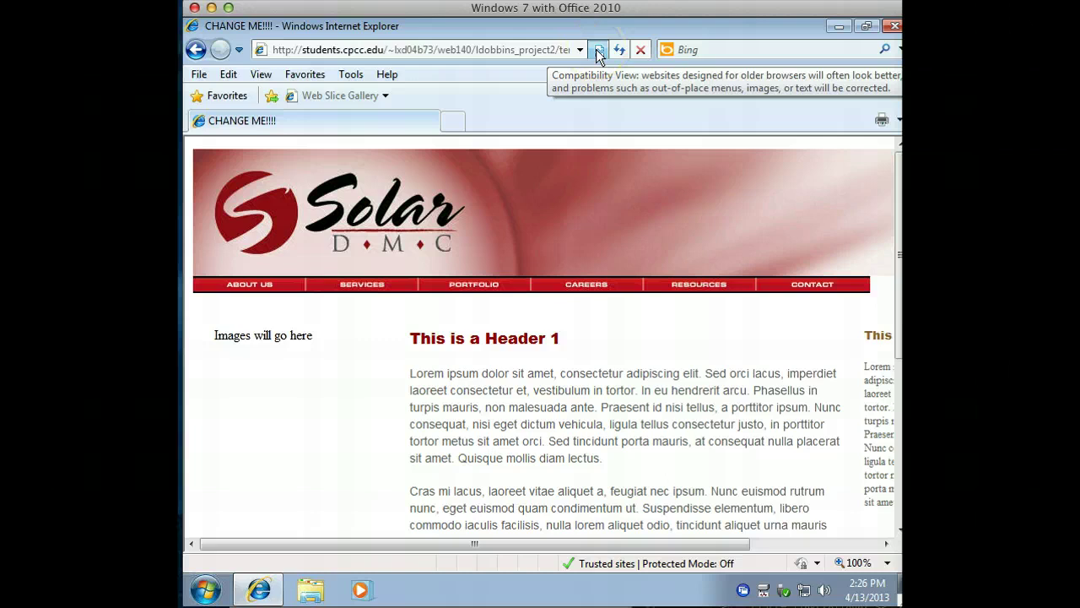
Toggle Compatibility View for cpcc.edu, scrolling the Solar DMC page to compare its layout.
left_click(597, 52)
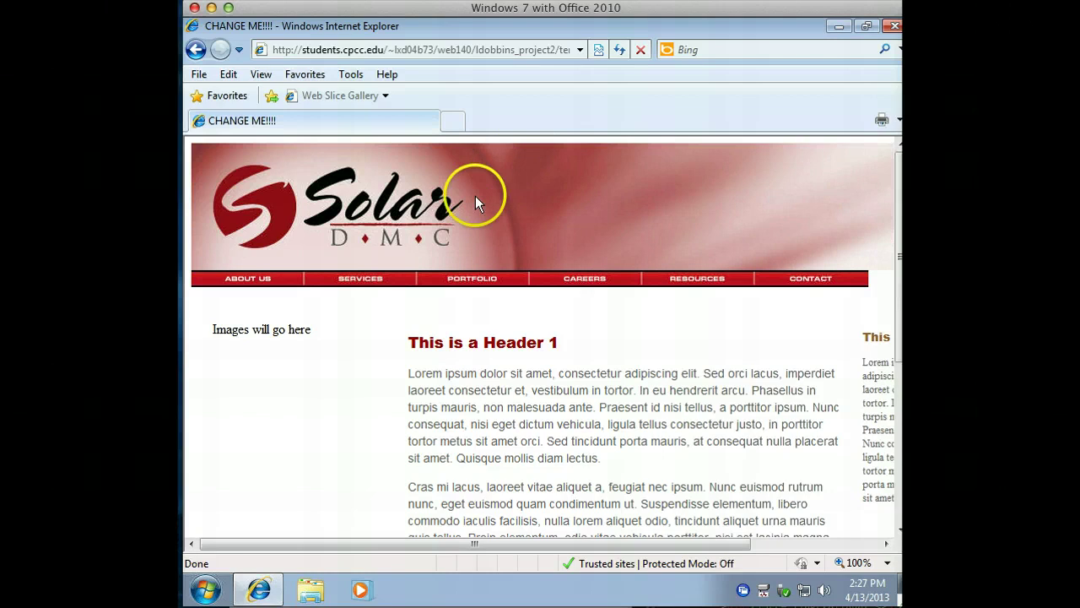
mouse_move(378, 284)
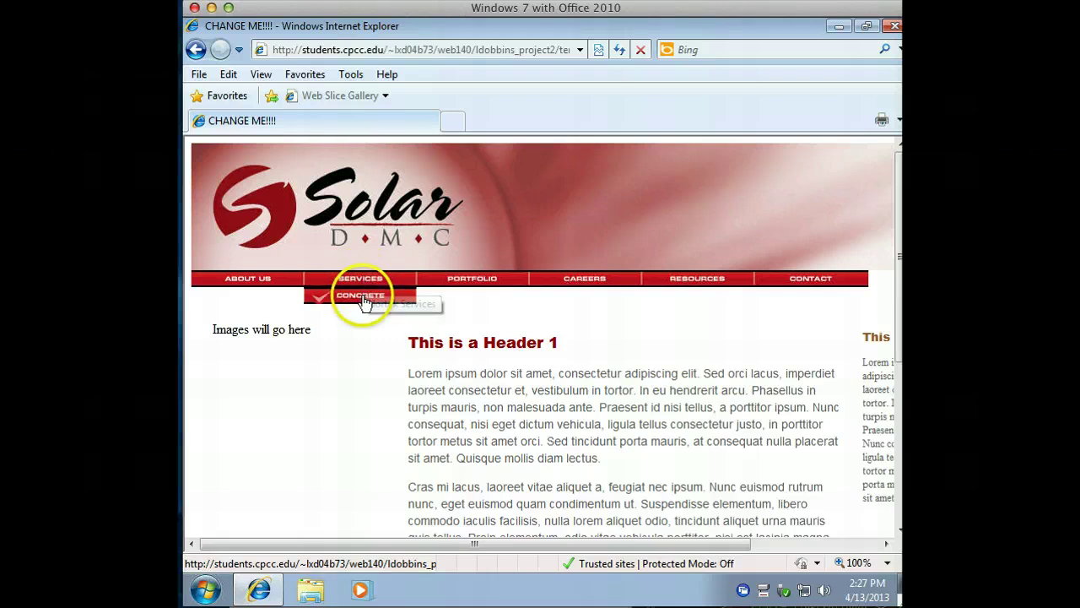
scroll(515, 354, "down", 4)
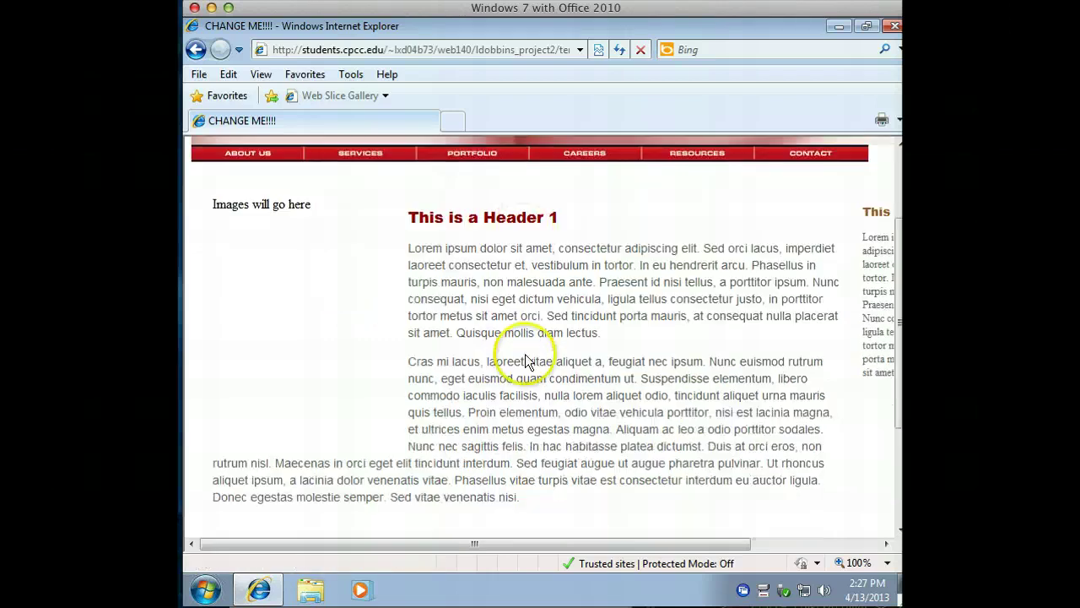
scroll(524, 355, "up", 4)
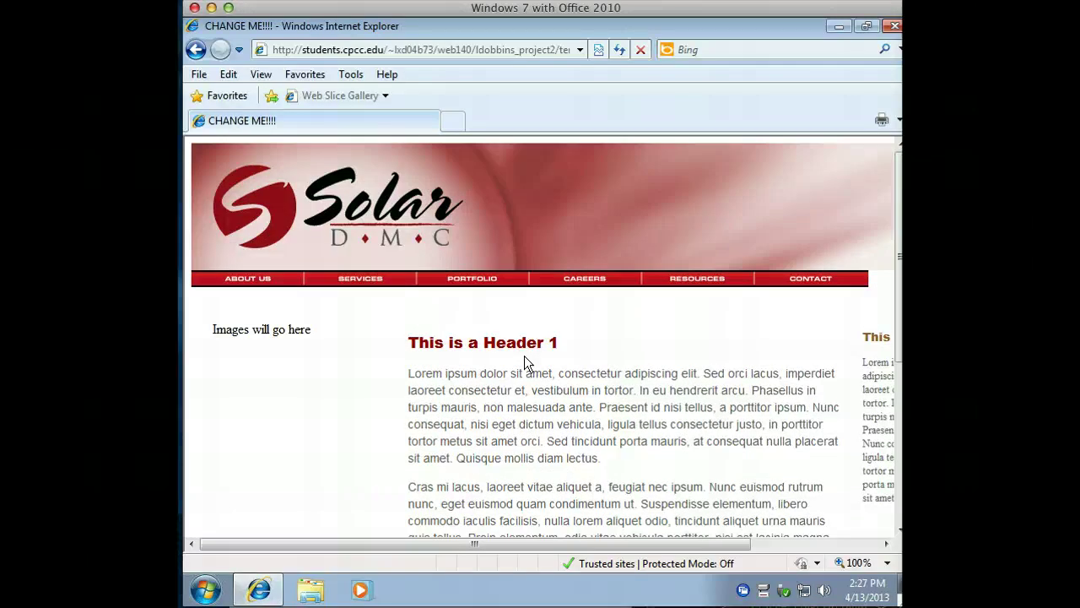
left_click(596, 50)
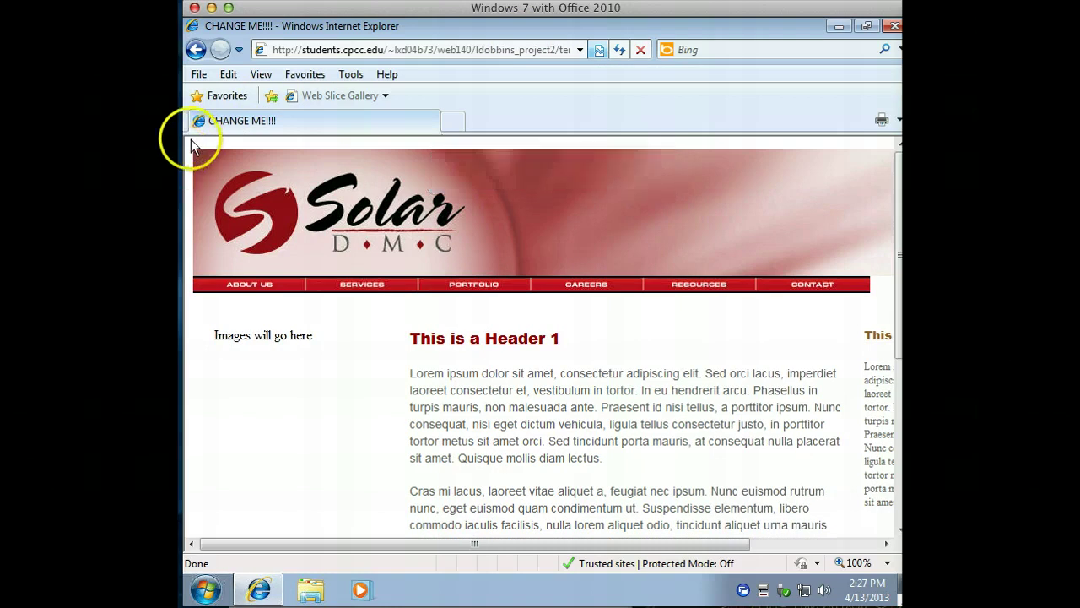
Turn Compatibility View off and back on for cpcc.edu until its confirmation notice appears.
left_click(596, 49)
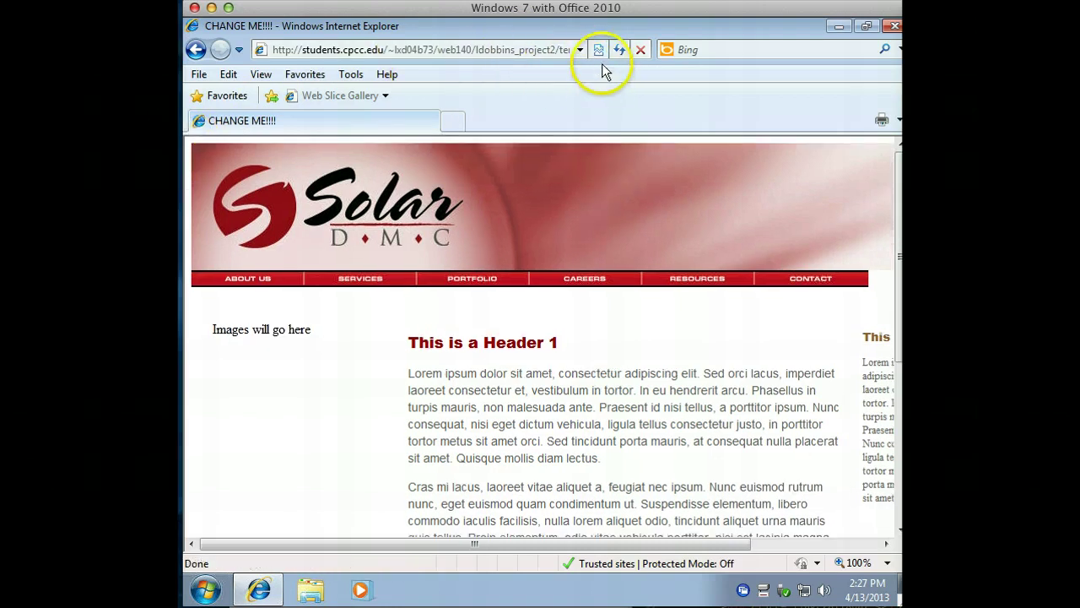
left_click(598, 51)
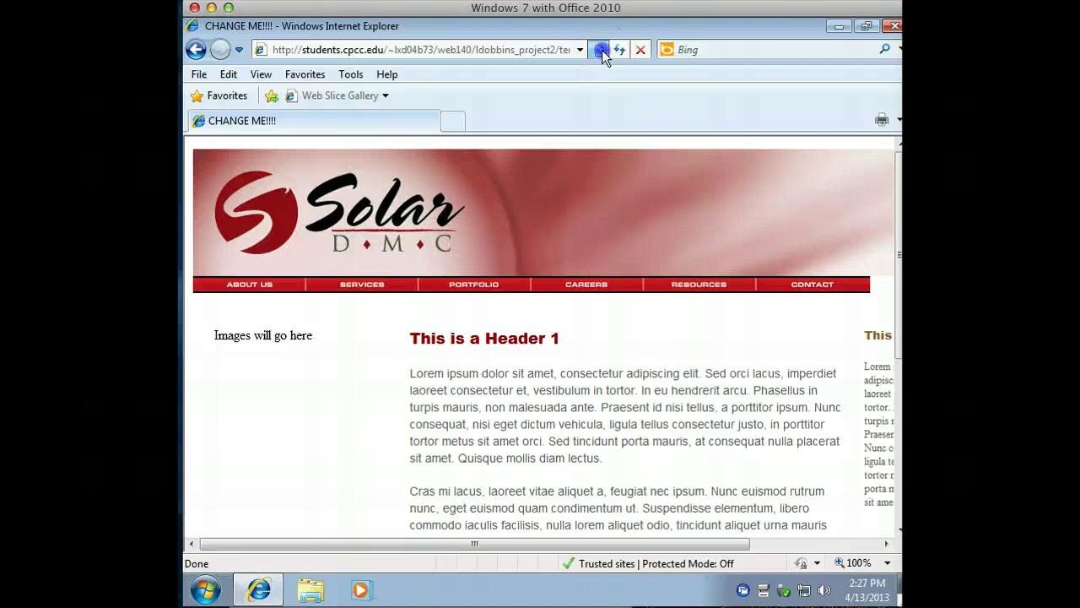
left_click(601, 50)
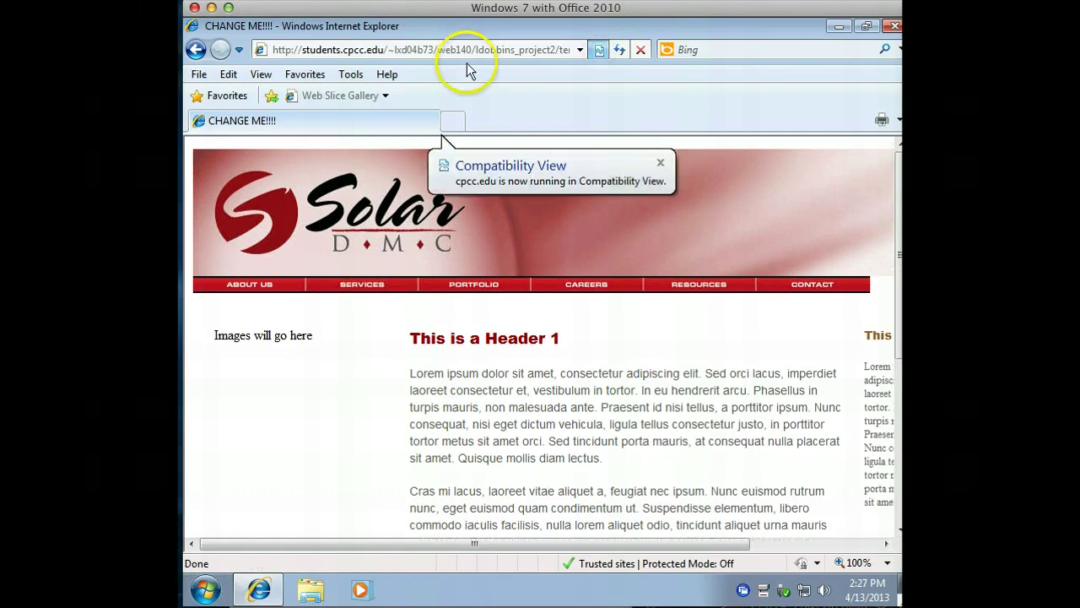
Bring up Compatibility View Settings from Tools, showing cpcc.edu and nortekconstruction.com as added sites.
left_click(351, 81)
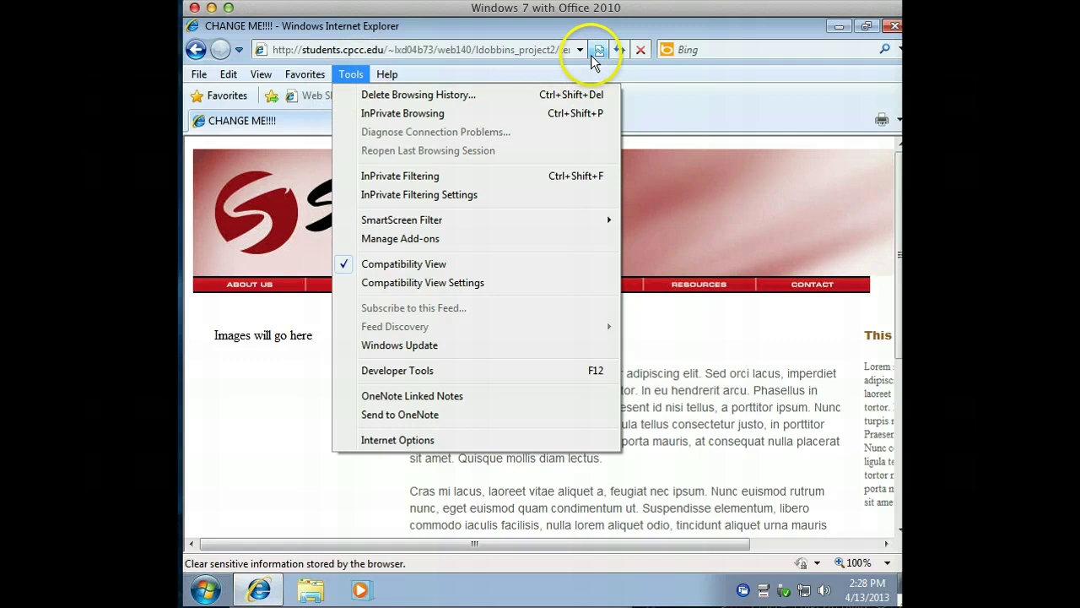
left_click(353, 76)
left_click(354, 76)
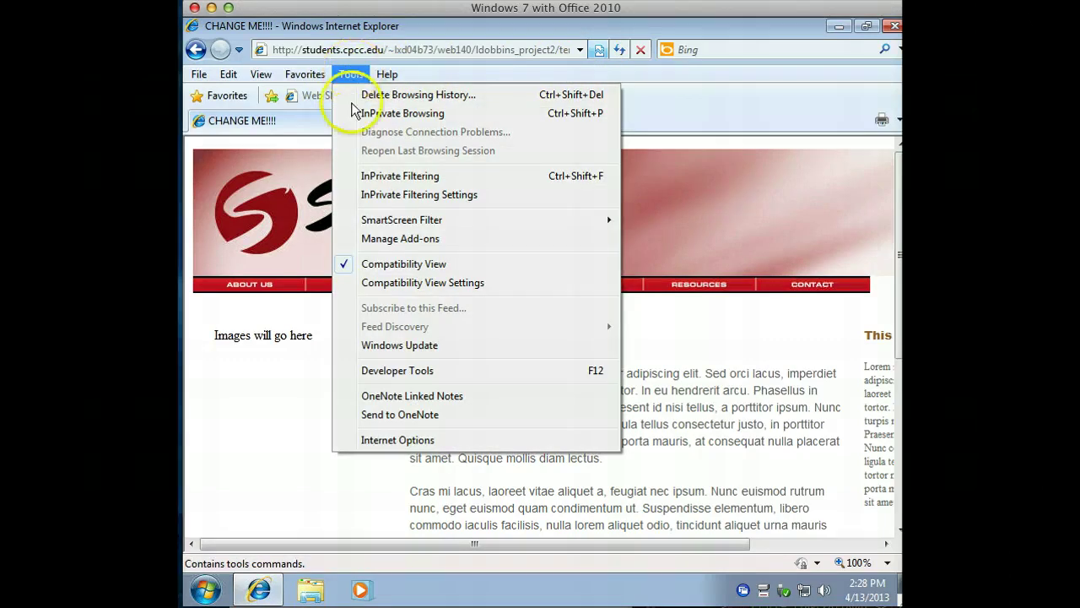
left_click(429, 282)
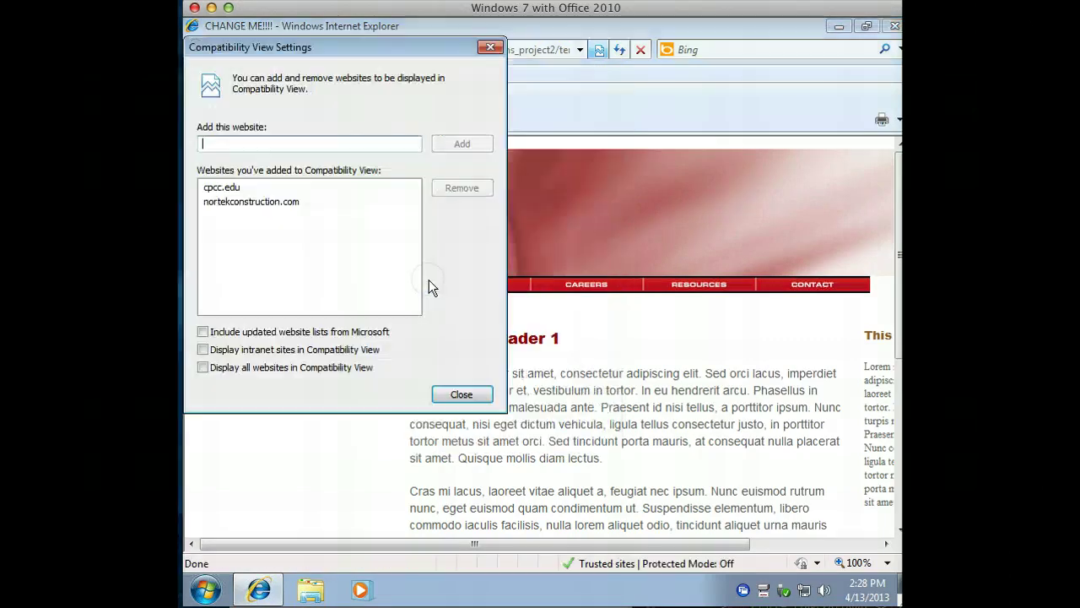
Remove cpcc.edu and nortekconstruction.com from the Compatibility View site list.
left_click(245, 188)
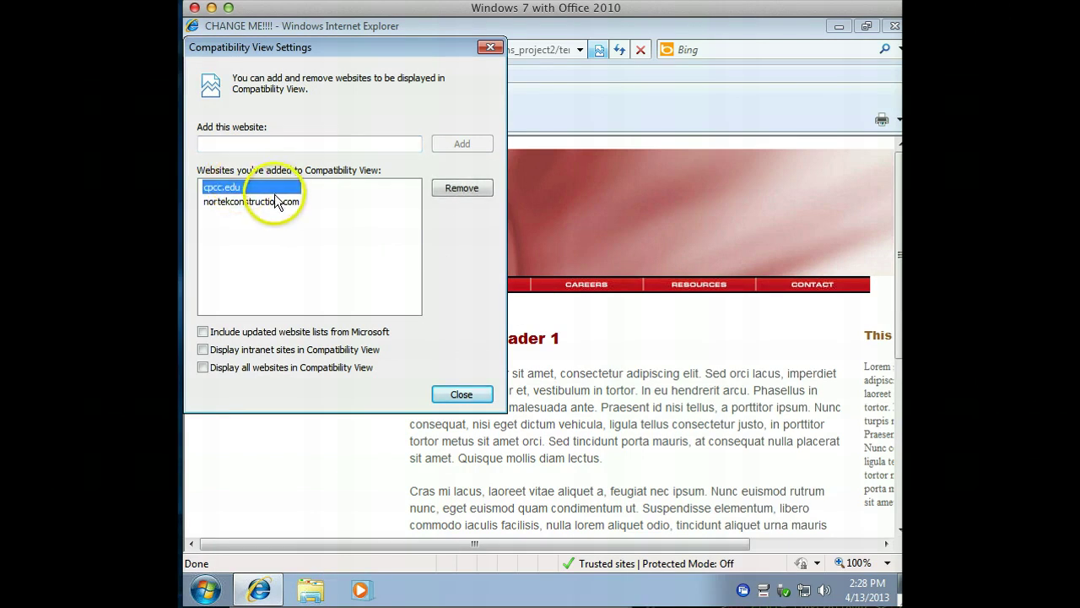
left_click(459, 189)
left_click(283, 187)
left_click(474, 189)
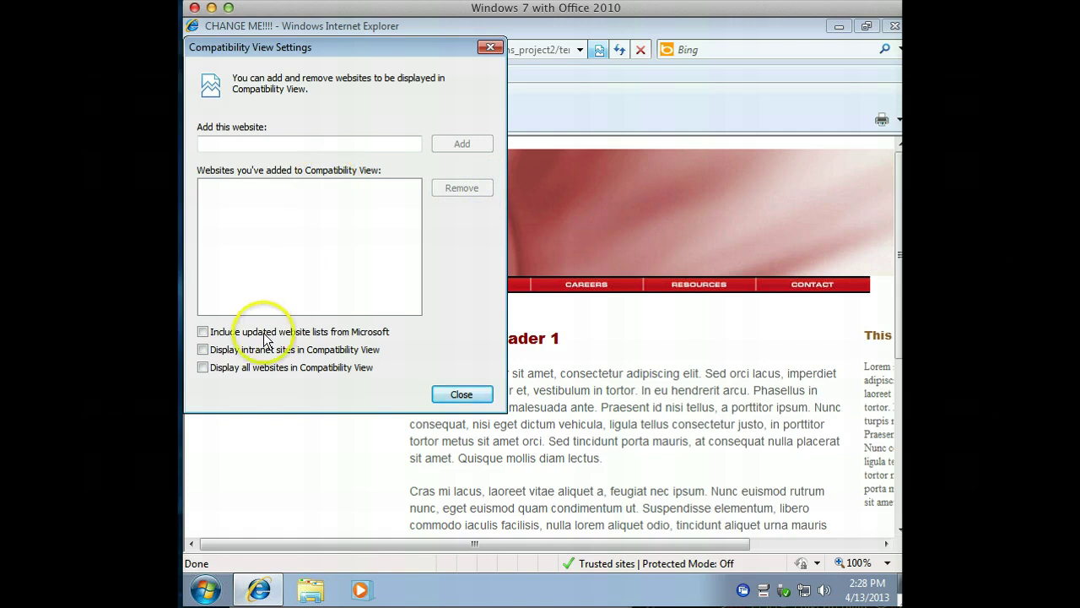
Leave 'Display intranet sites in Compatibility View' unchecked and close the settings.
left_click(203, 350)
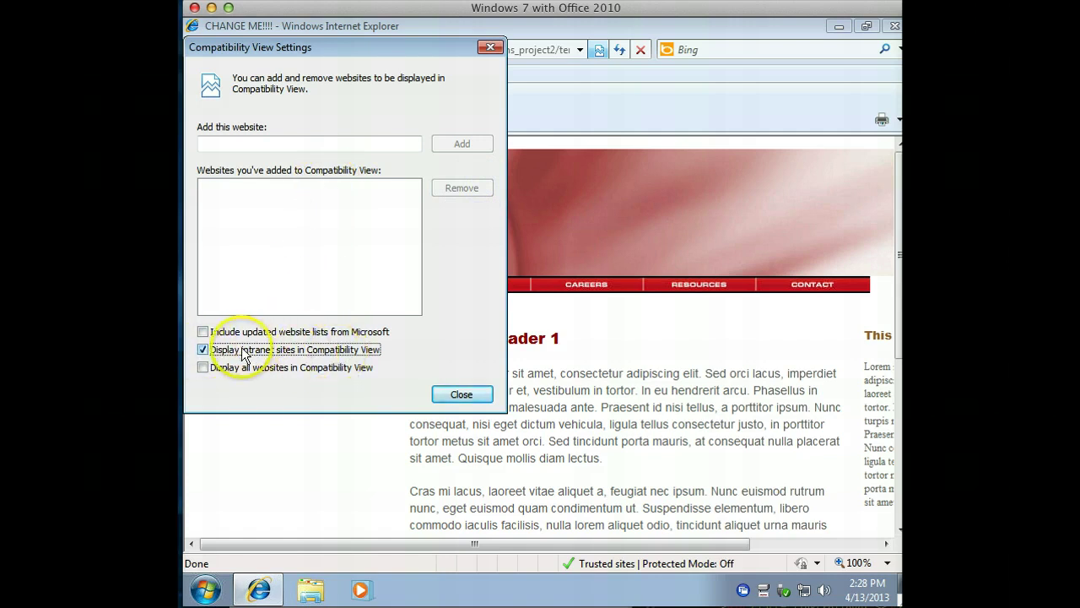
left_click(203, 349)
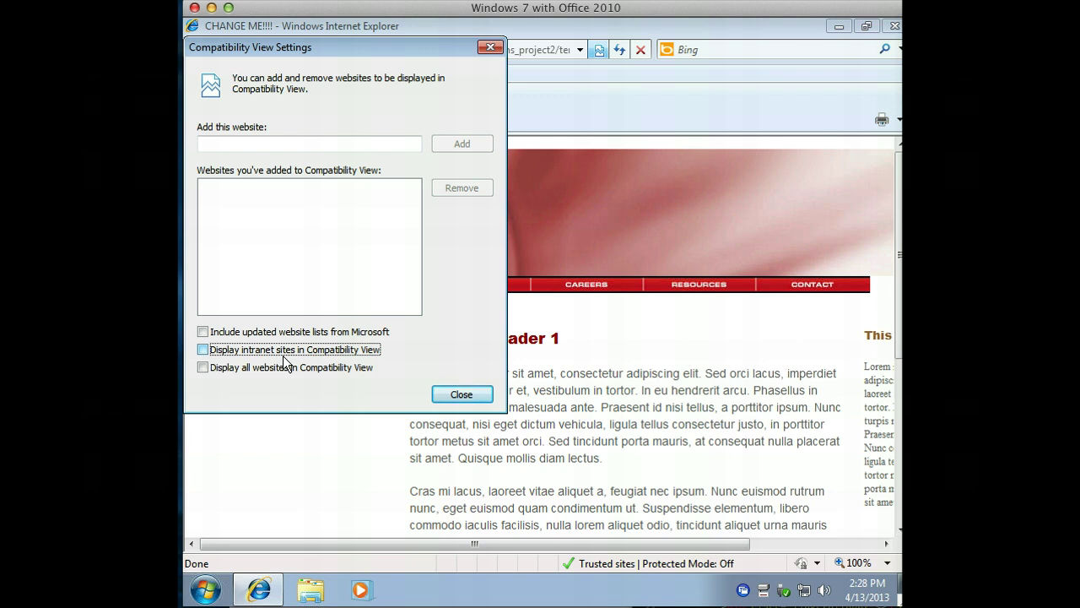
left_click(460, 394)
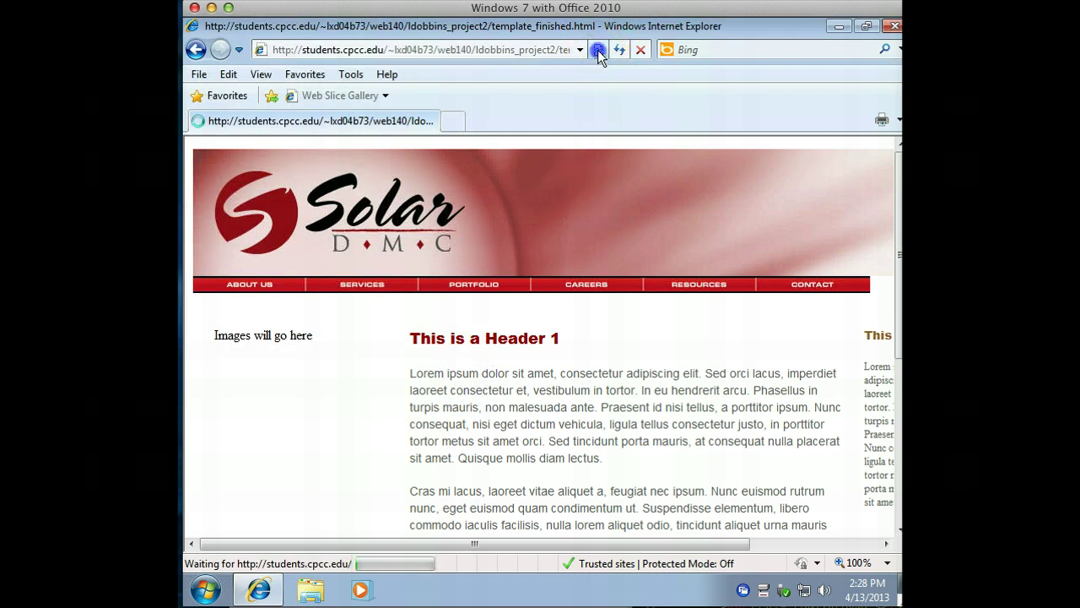
Re-enable Compatibility View so the Solar DMC page reloads with cpcc.edu in Compatibility View.
left_click(598, 50)
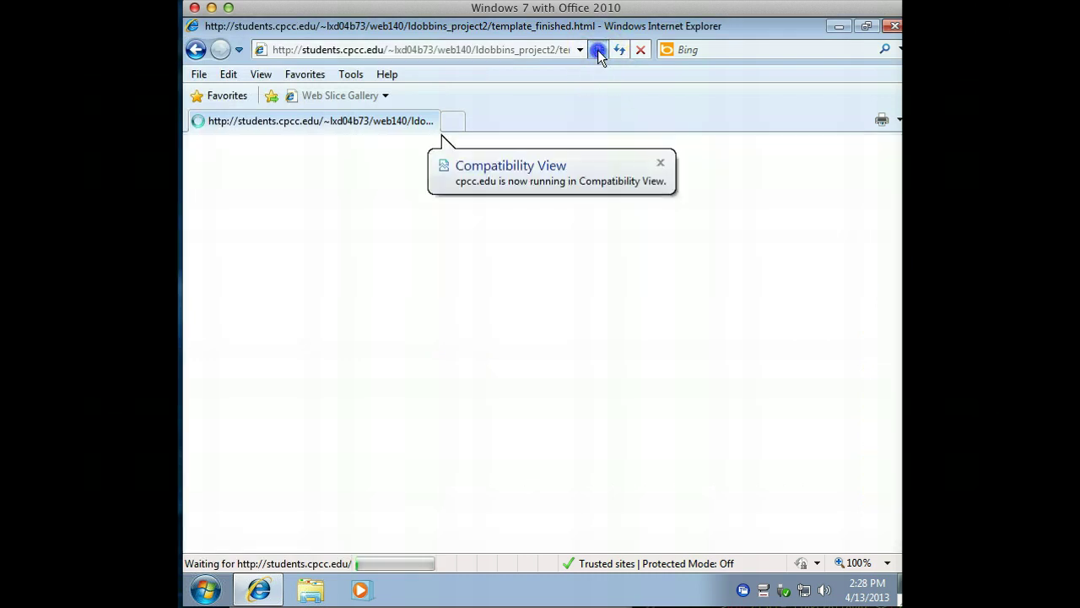